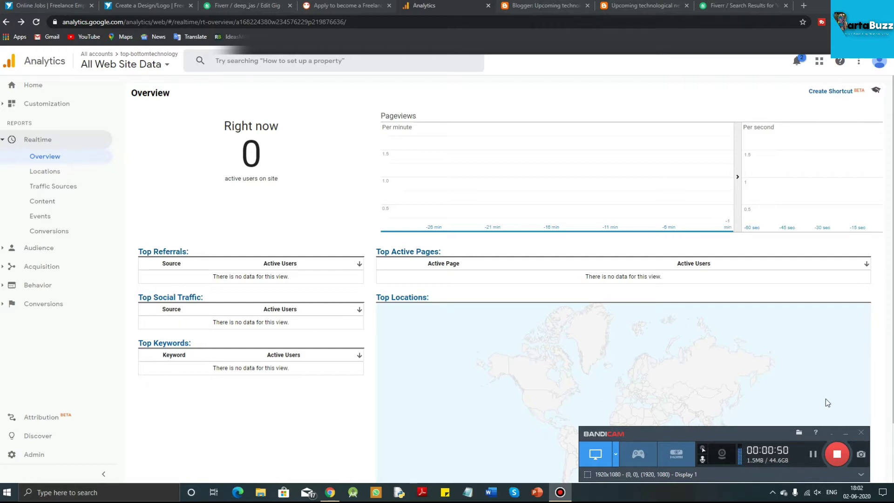
Step: Copy the tracking ID from the Tracking Code page in the top-bottomtechnology property's admin settings
mouse_move(649, 226)
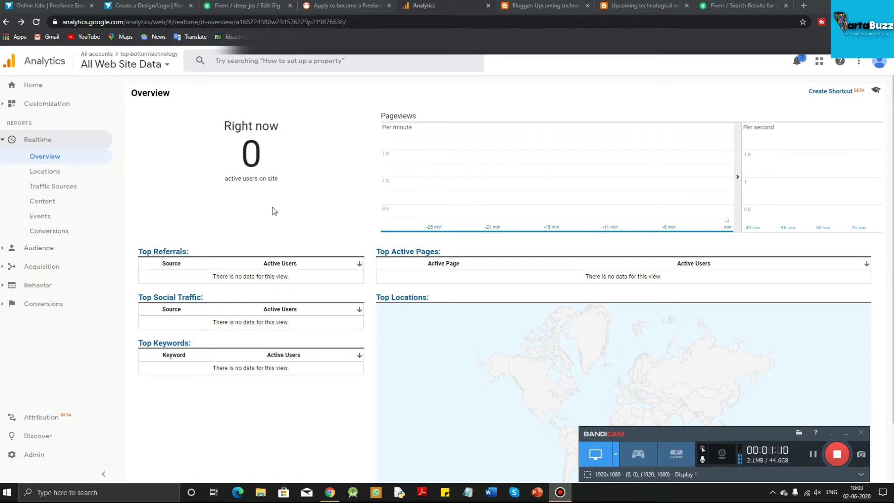
left_click(37, 458)
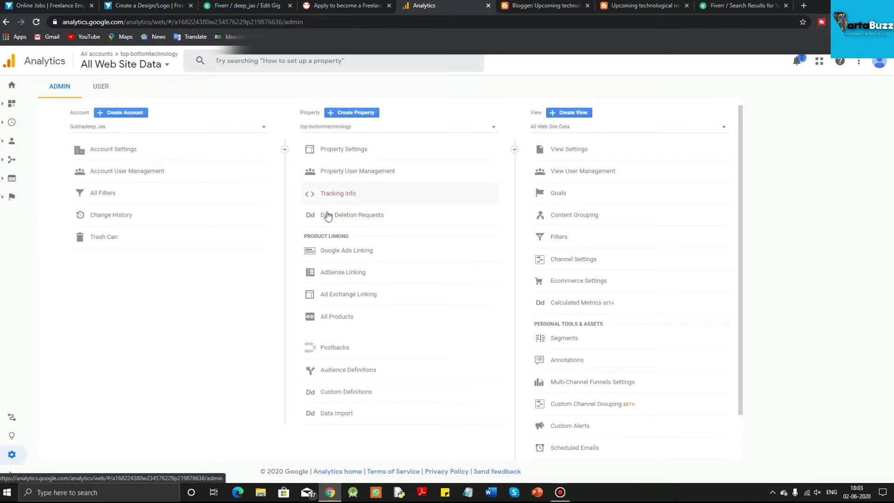
left_click(338, 195)
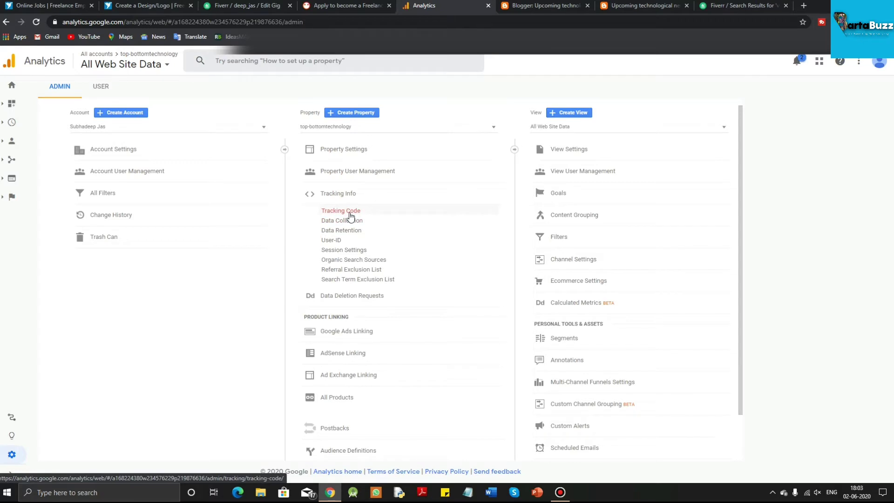
left_click(350, 213)
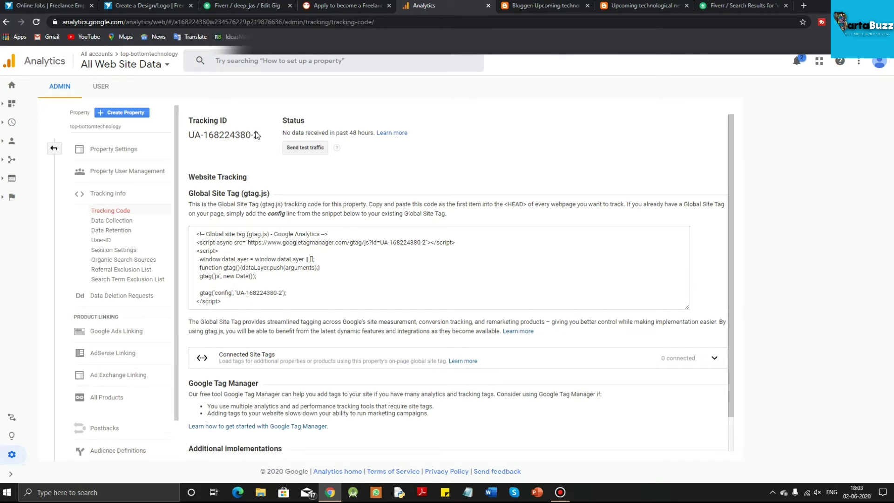
triple_click(189, 135)
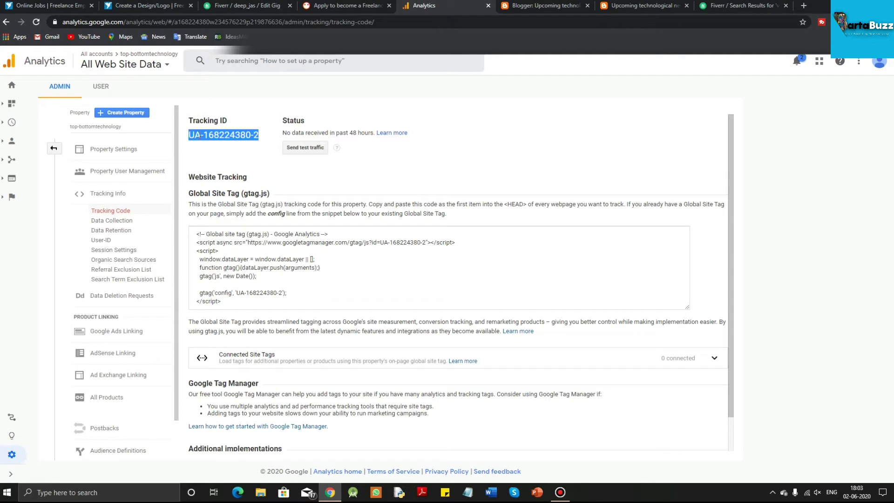
right_click(199, 135)
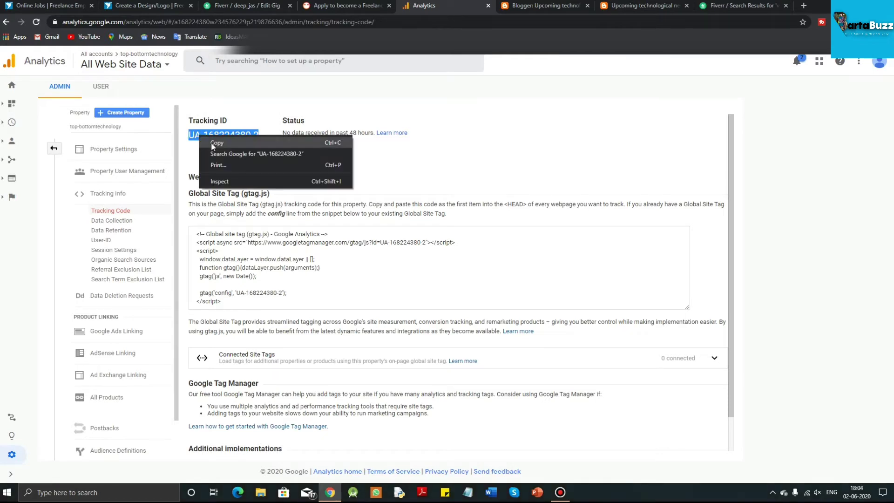
left_click(217, 143)
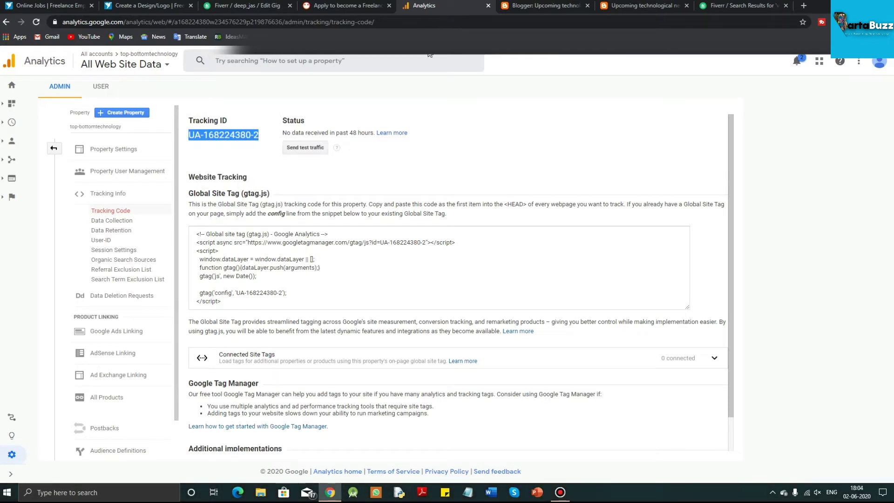
Step: Switch to the Blogger settings, paste the tracking ID as the Analytics Web Property ID and save the settings
left_click(536, 7)
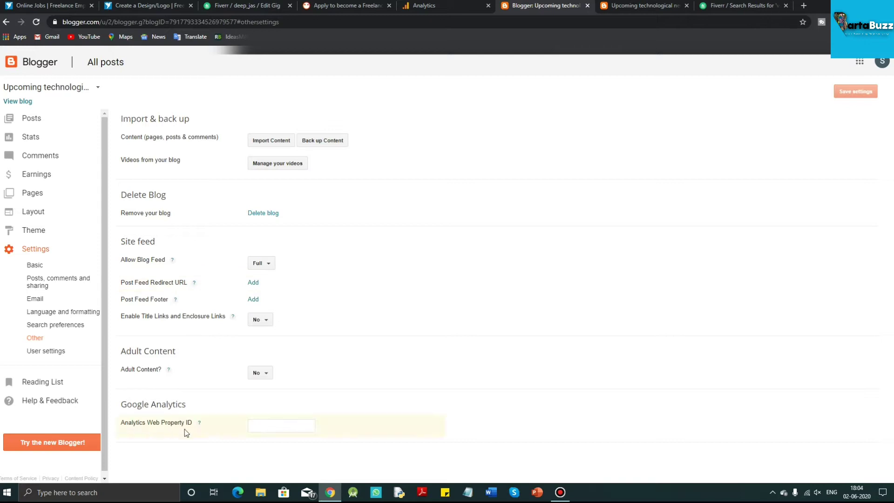
right_click(271, 431)
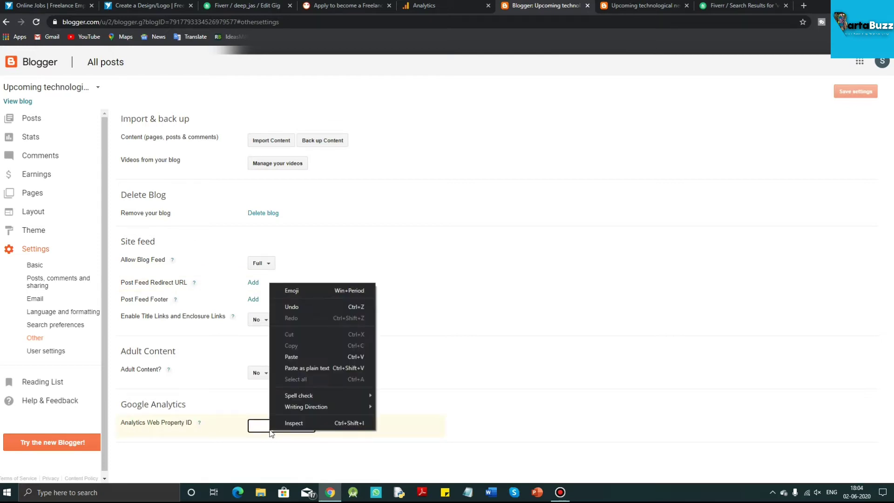
left_click(301, 357)
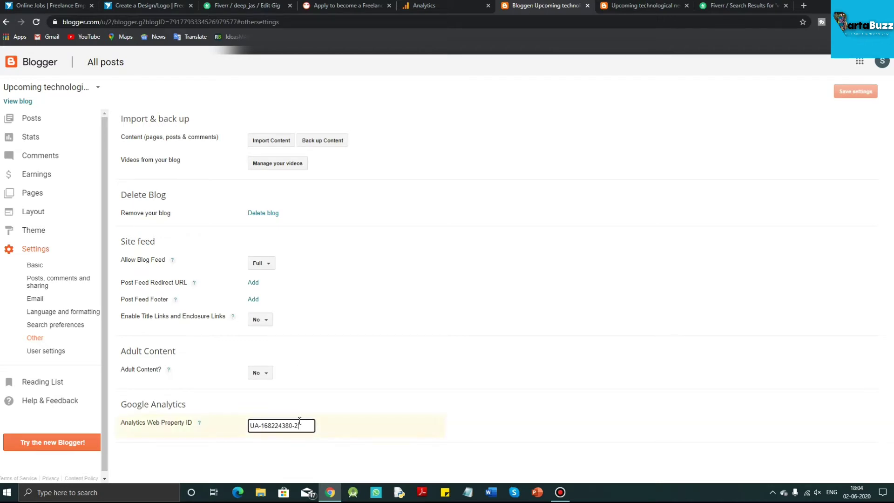
left_click(851, 93)
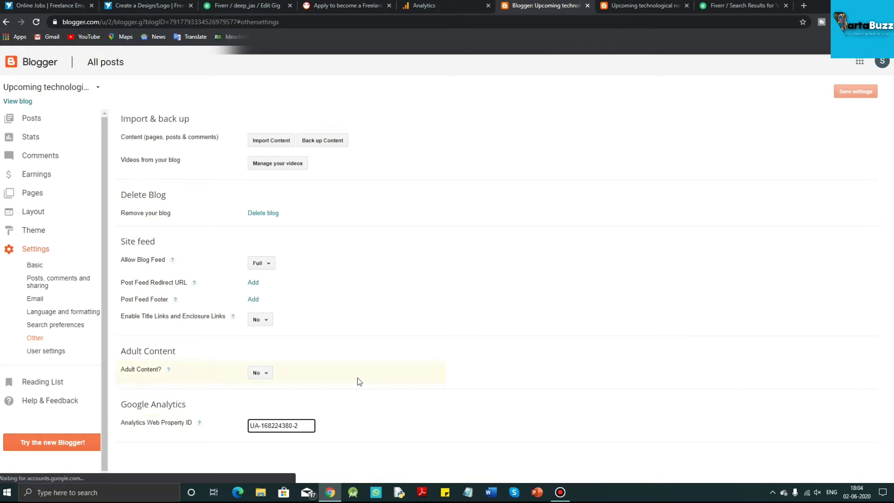
left_click(860, 92)
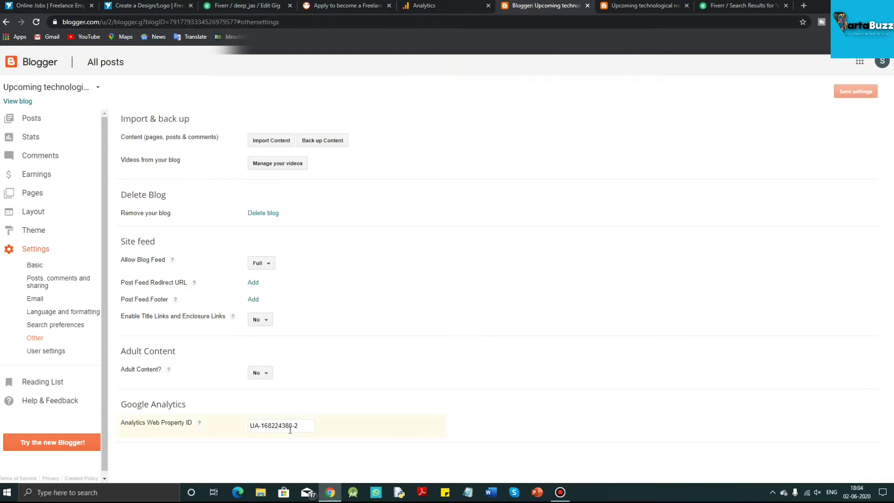
Step: Back in Analytics, send test traffic to the website, browse the blog page in the test window and close it
left_click(462, 2)
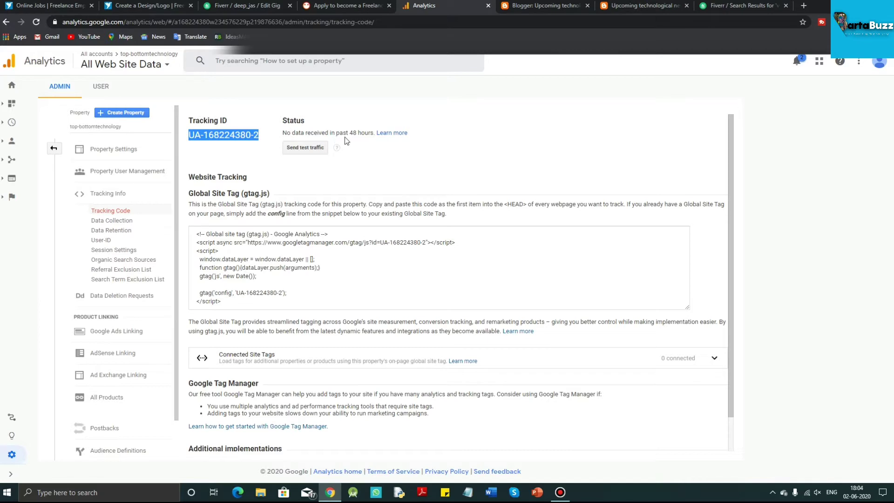
left_click(294, 160)
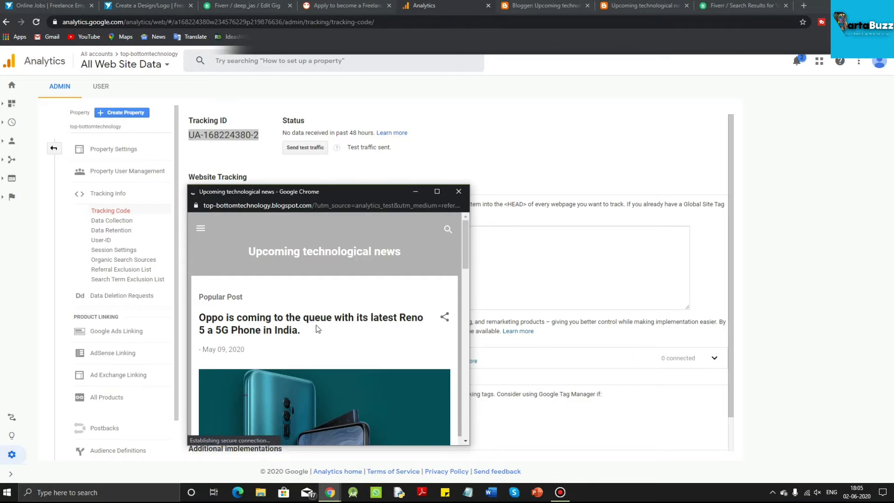
scroll(317, 329, "down", 10)
scroll(317, 326, "up", 6)
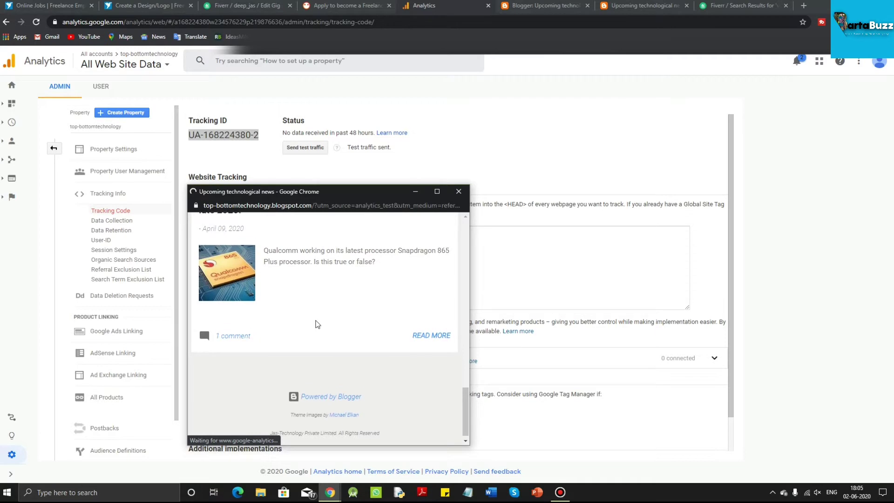
scroll(316, 324, "up", 8)
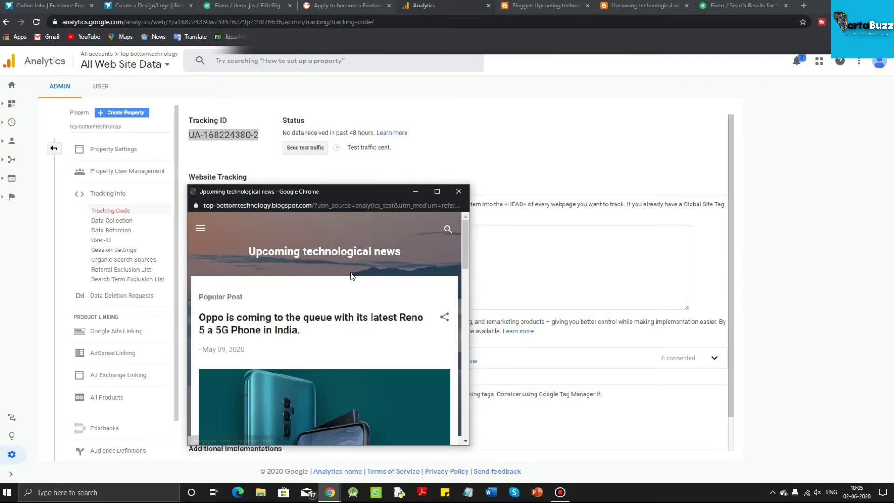
scroll(351, 296, "down", 4)
scroll(351, 298, "down", 5)
scroll(279, 354, "down", 4)
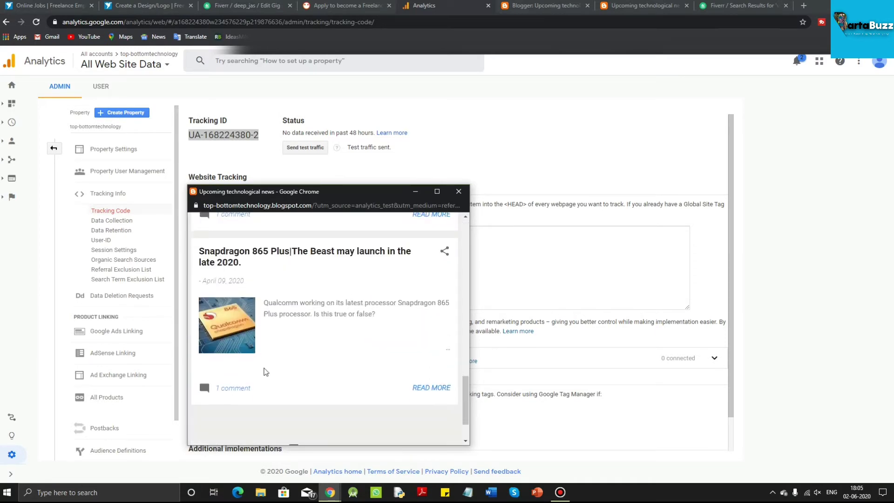
scroll(267, 365, "up", 5)
scroll(268, 360, "up", 5)
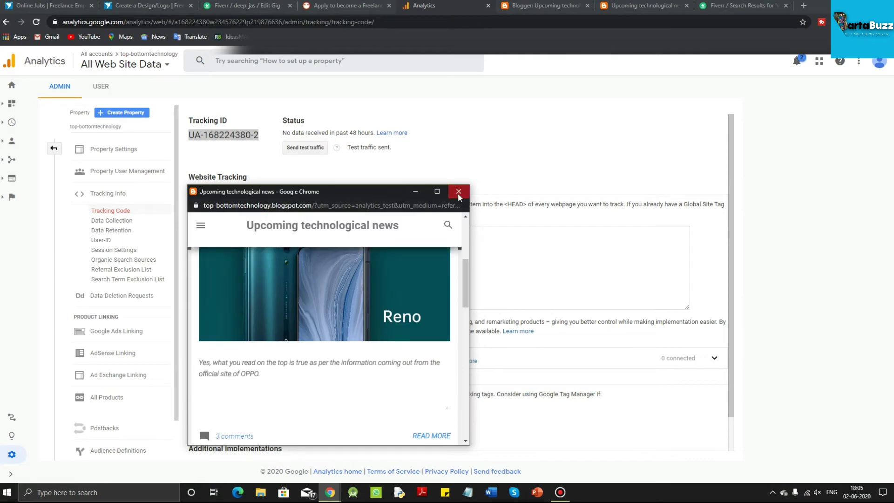
left_click(458, 191)
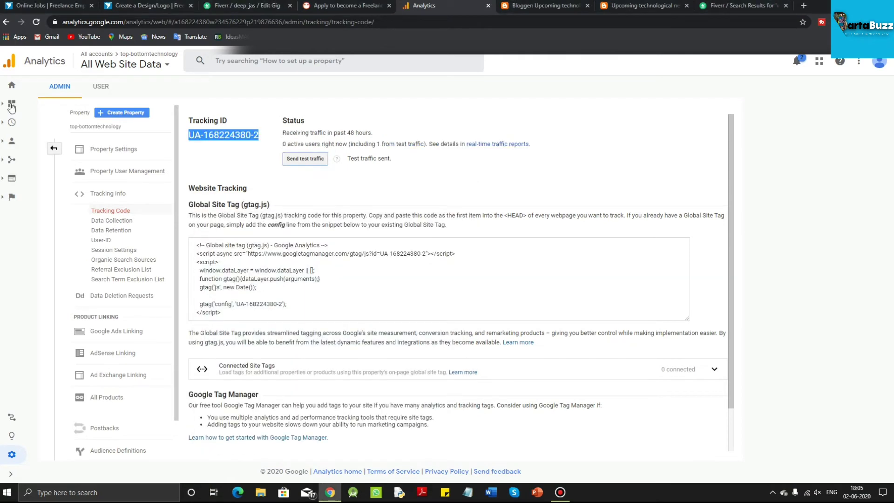
Step: Open the Realtime Overview report to check the active users on the site
left_click(12, 105)
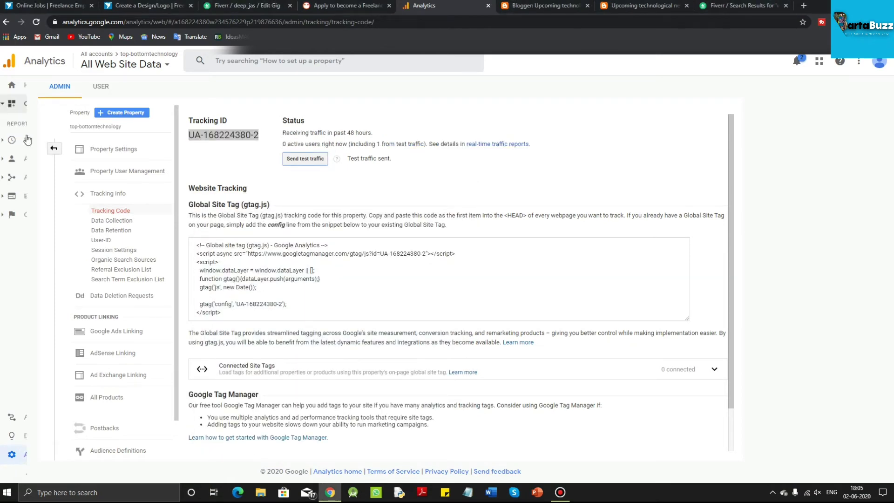
mouse_move(25, 156)
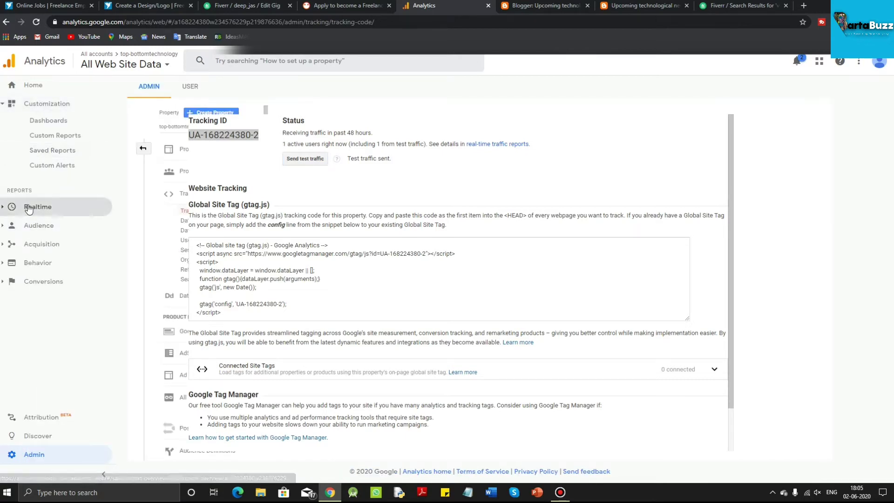
left_click(30, 210)
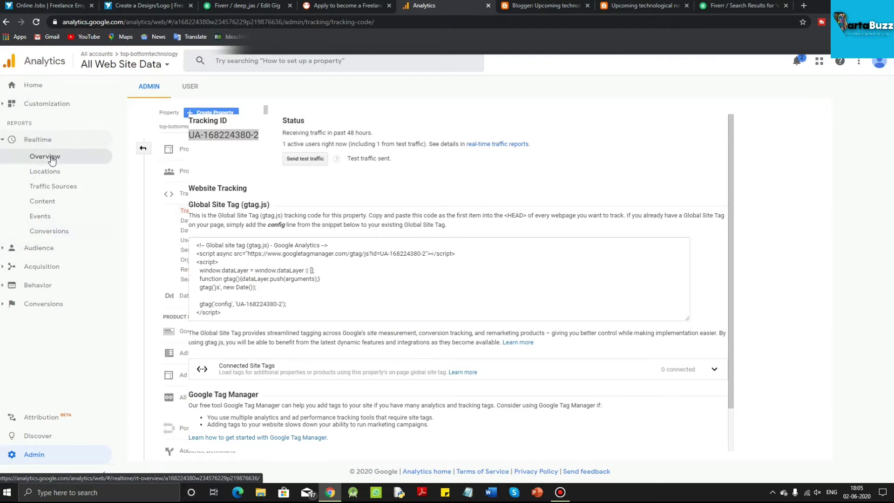
left_click(52, 160)
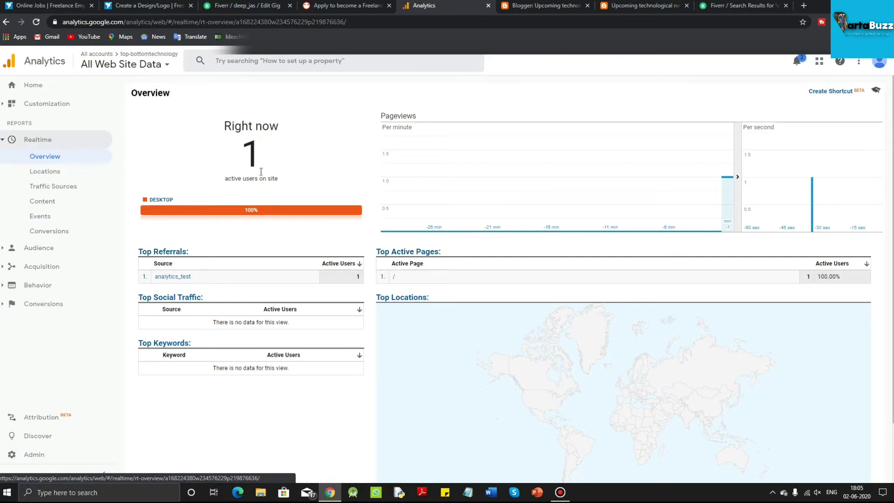
Step: Switch to the live Upcoming technological news blog and open the full Oppo Reno 5 5G phone post
left_click(636, 6)
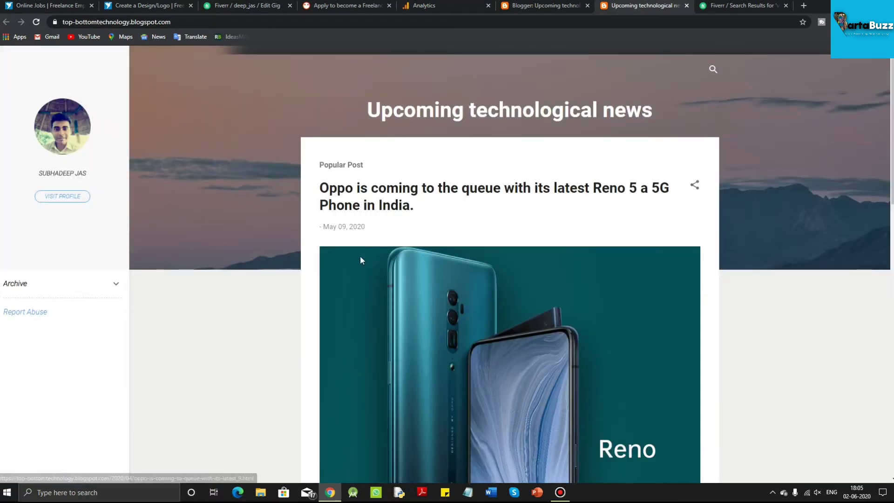
scroll(359, 255, "down", 7)
scroll(362, 264, "down", 2)
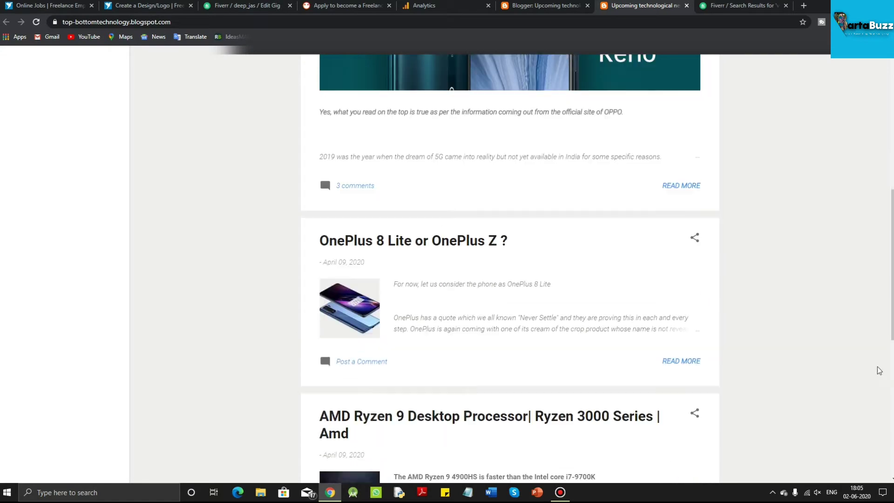
scroll(744, 255, "up", 1)
left_click(688, 212)
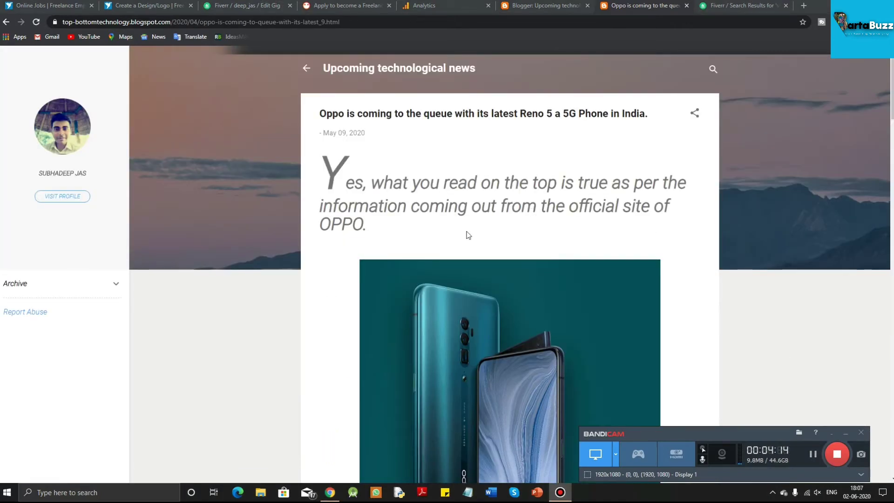
Step: Look through the Oppo Reno 5 post, including its camera, display, platform and battery sections and the comments
scroll(585, 224, "down", 15)
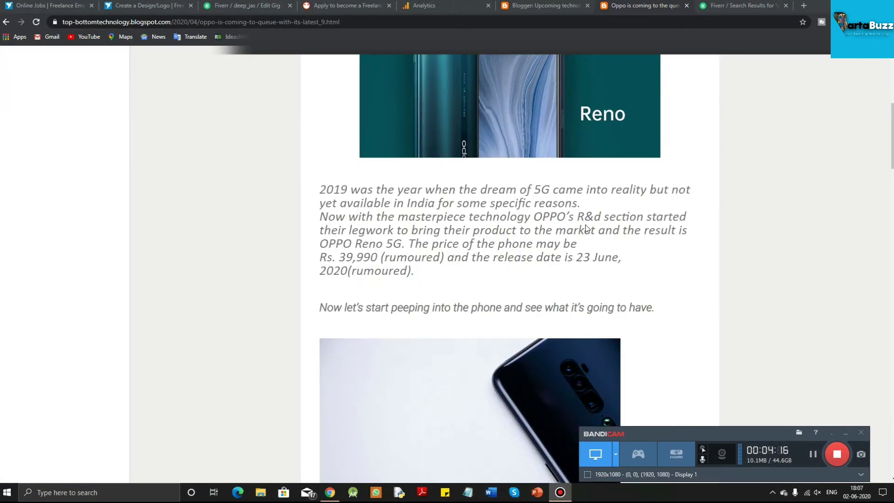
scroll(545, 282, "down", 6)
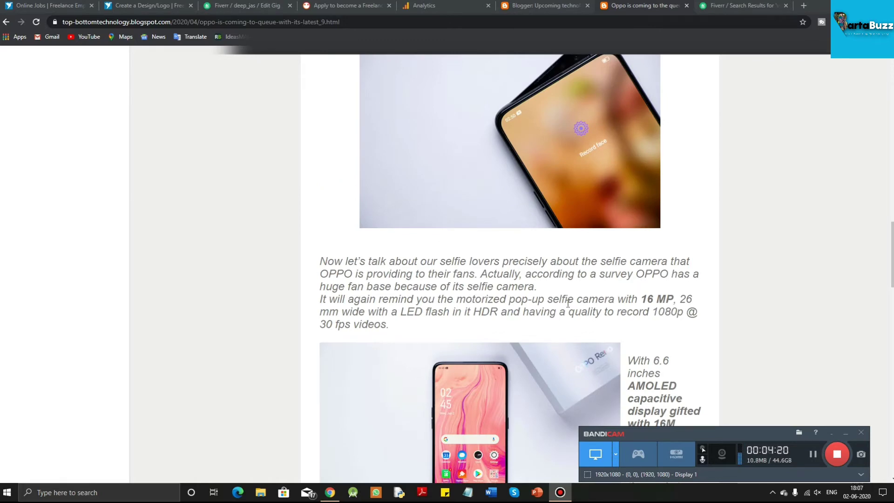
scroll(558, 298, "down", 4)
scroll(498, 341, "down", 4)
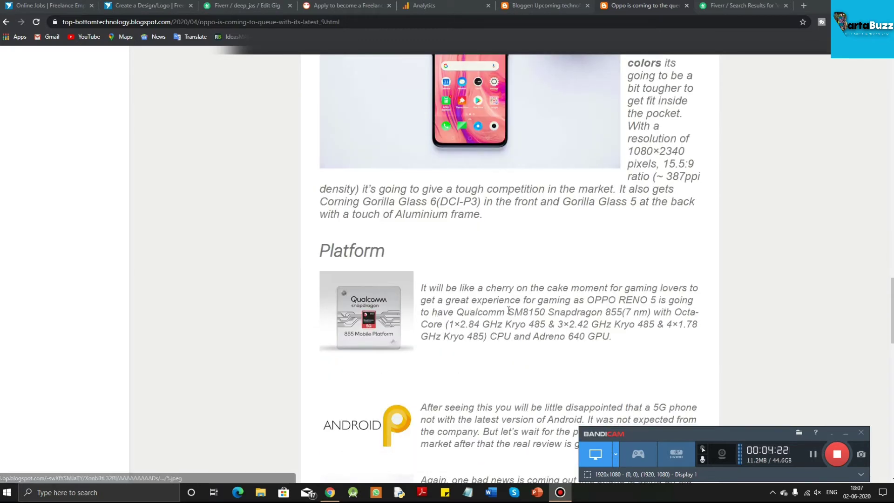
scroll(508, 309, "down", 5)
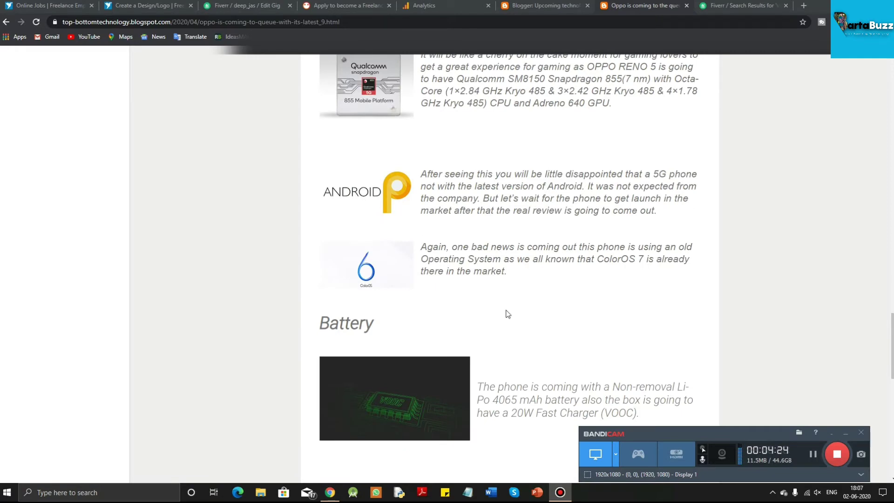
scroll(613, 313, "down", 5)
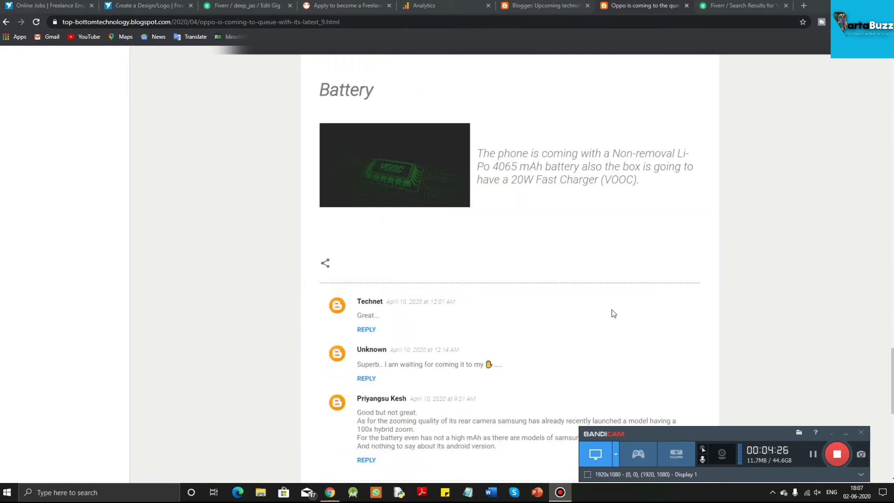
scroll(610, 314, "up", 15)
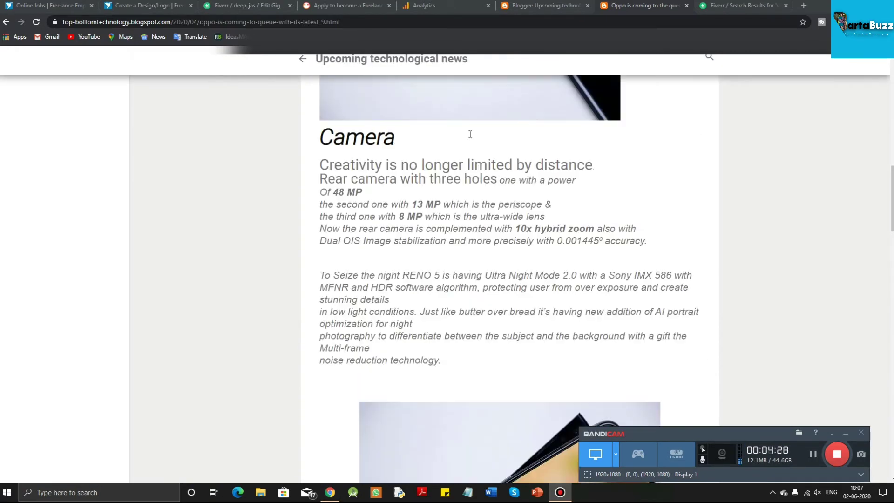
scroll(522, 256, "up", 12)
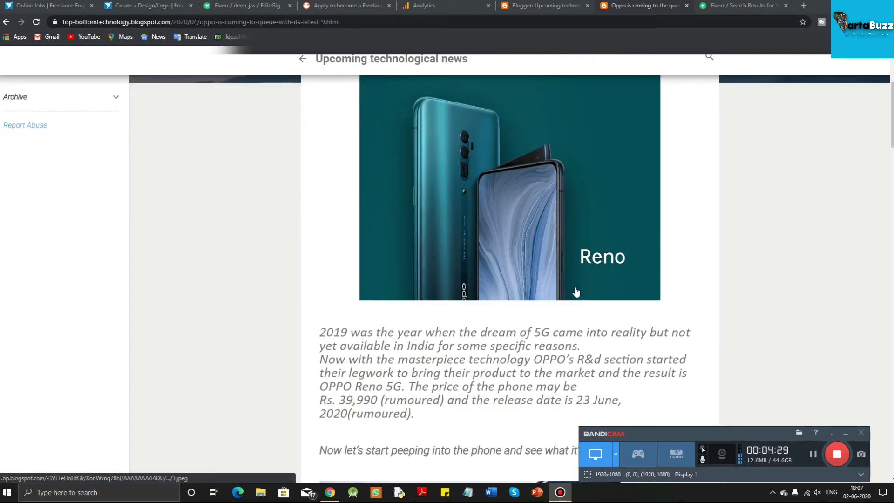
scroll(575, 292, "up", 4)
scroll(608, 292, "down", 15)
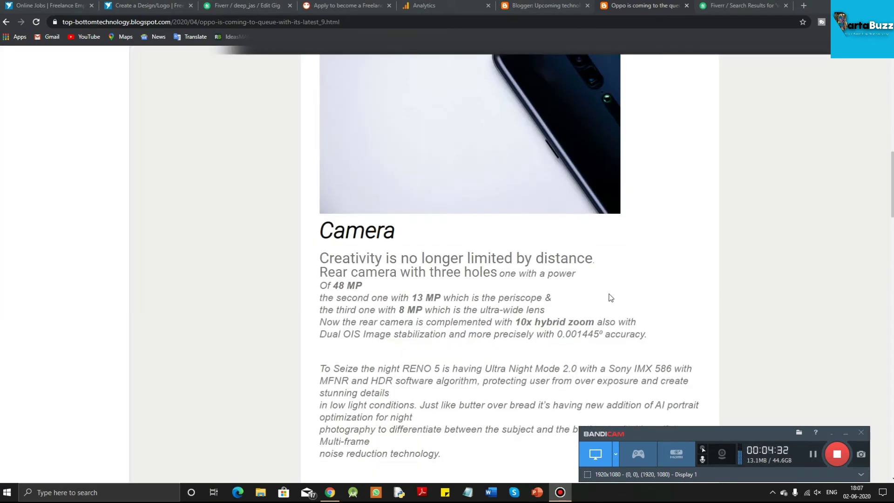
scroll(610, 296, "down", 13)
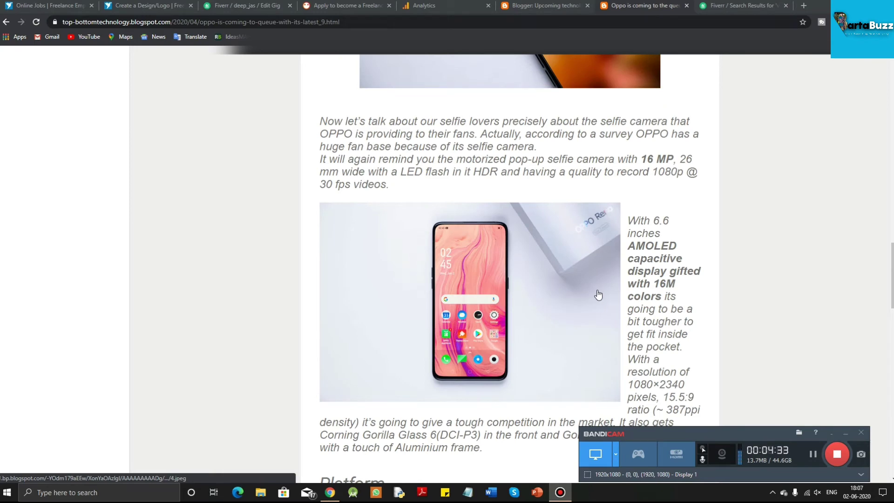
Step: Switch back to Analytics and reload the Realtime Overview report to check the active users and active page
scroll(598, 294, "up", 12)
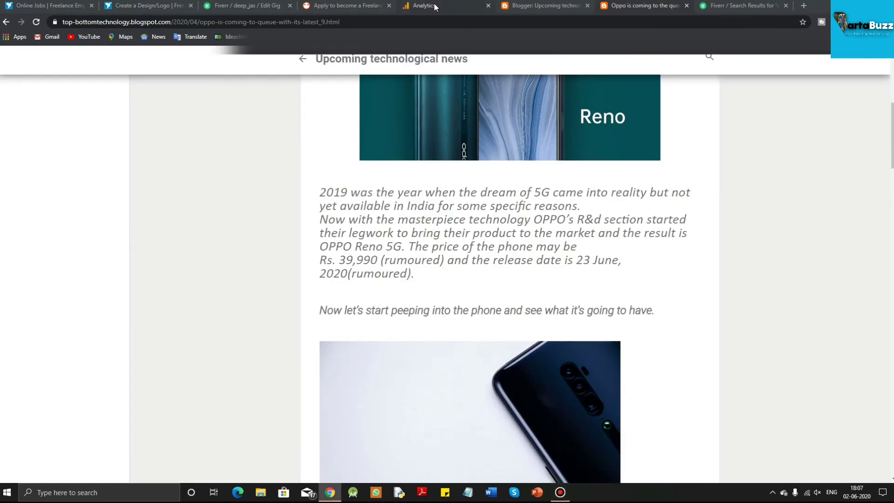
left_click(434, 6)
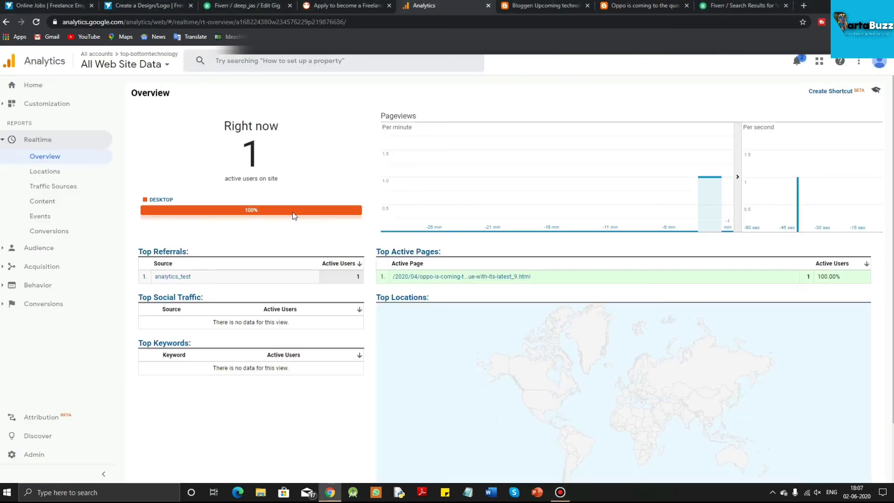
left_click(39, 21)
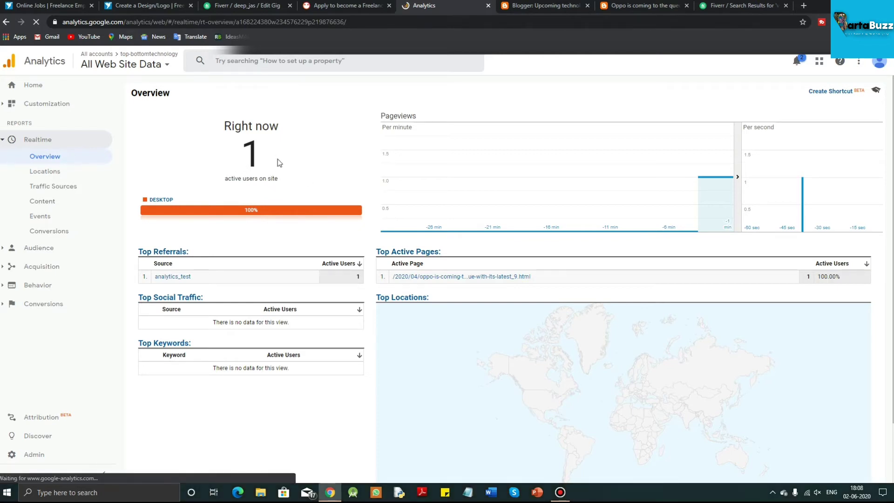
left_click(560, 492)
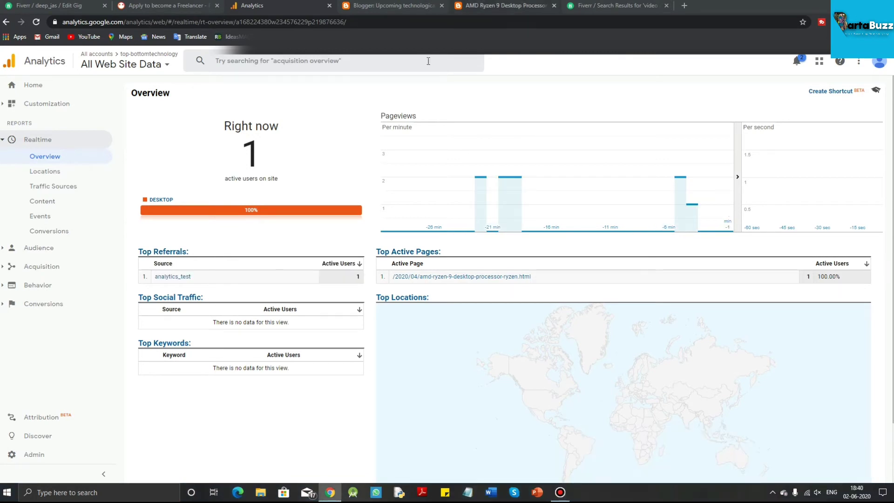
Step: View the AMD Ryzen 9 post on the blog, and examine the per-minute pageviews and active pages in the Realtime Overview report
left_click(486, 5)
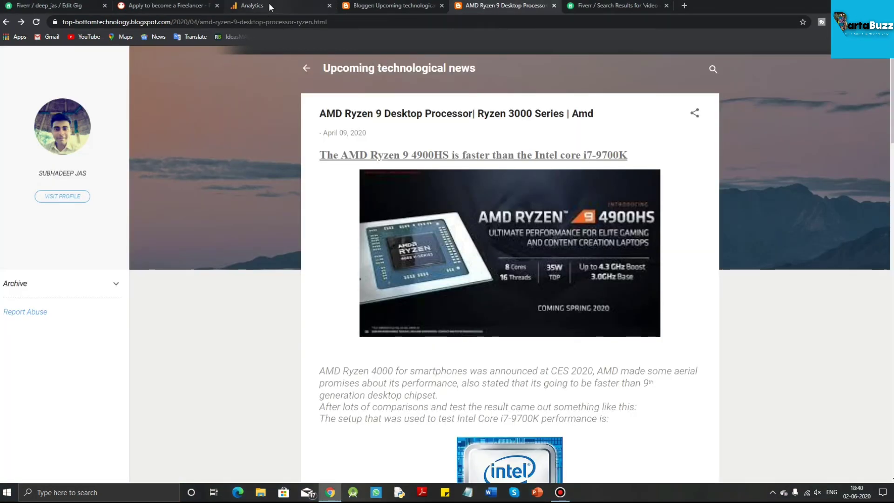
left_click(269, 3)
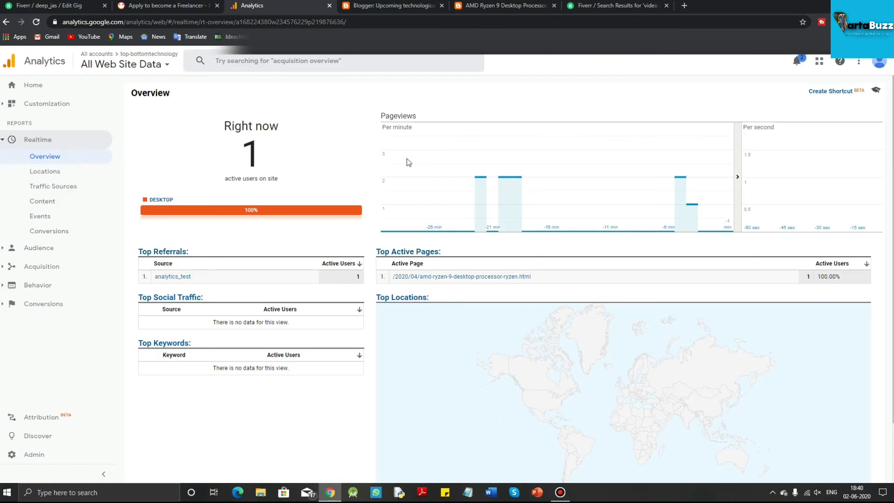
mouse_move(531, 215)
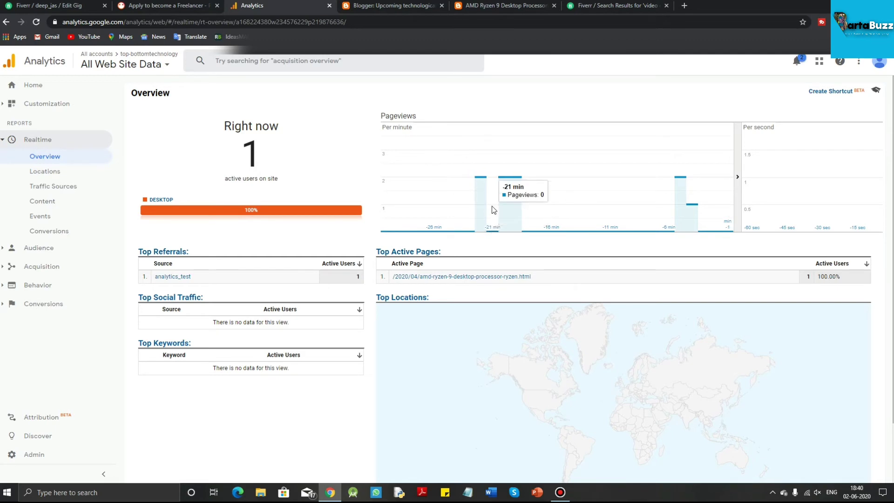
mouse_move(689, 206)
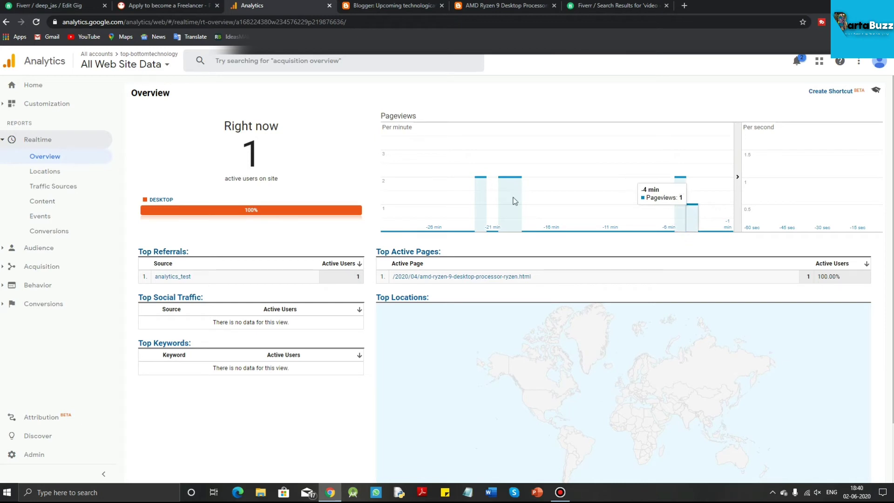
mouse_move(520, 196)
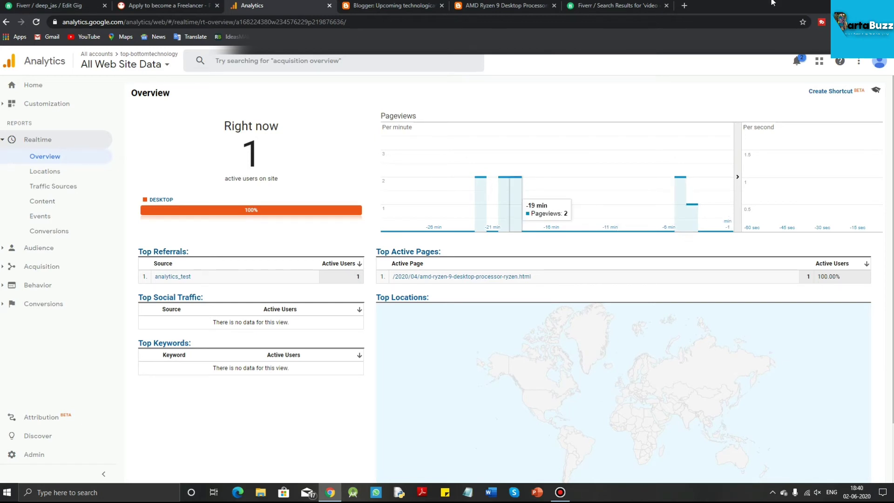
mouse_move(434, 200)
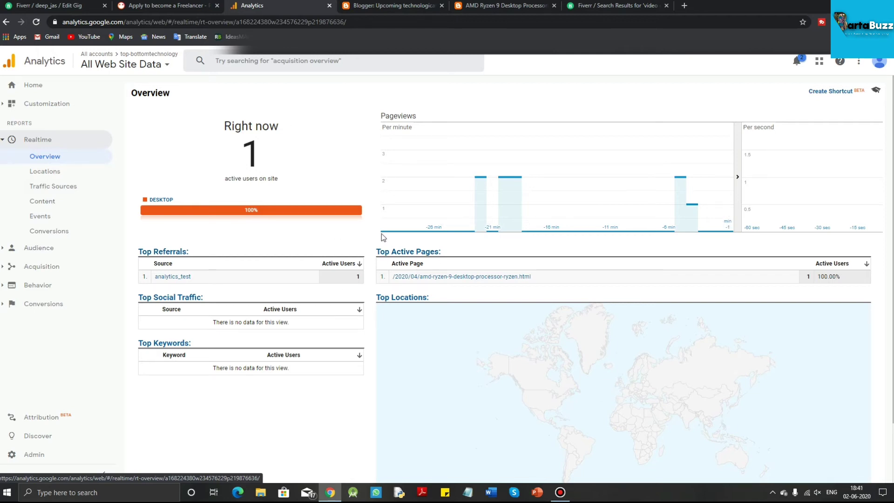
mouse_move(409, 148)
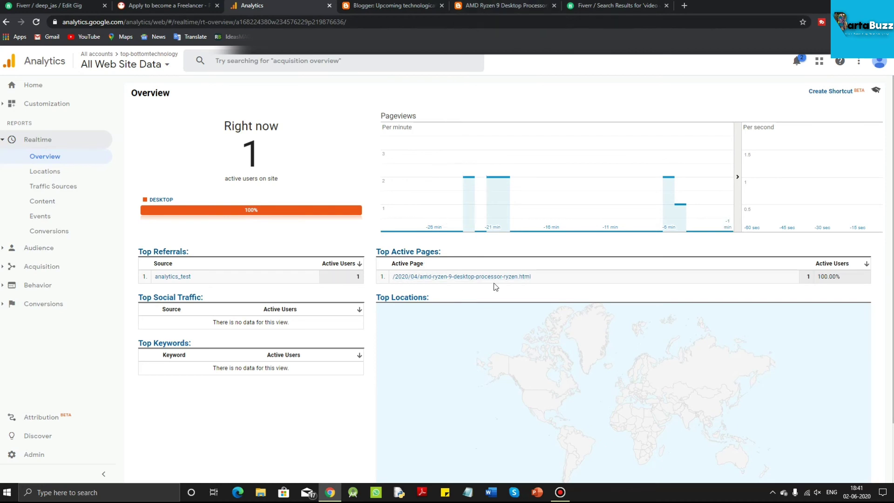
Step: Browse the blog again from the AMD Ryzen 9 post and recheck the Realtime Overview report in Analytics
left_click(502, 4)
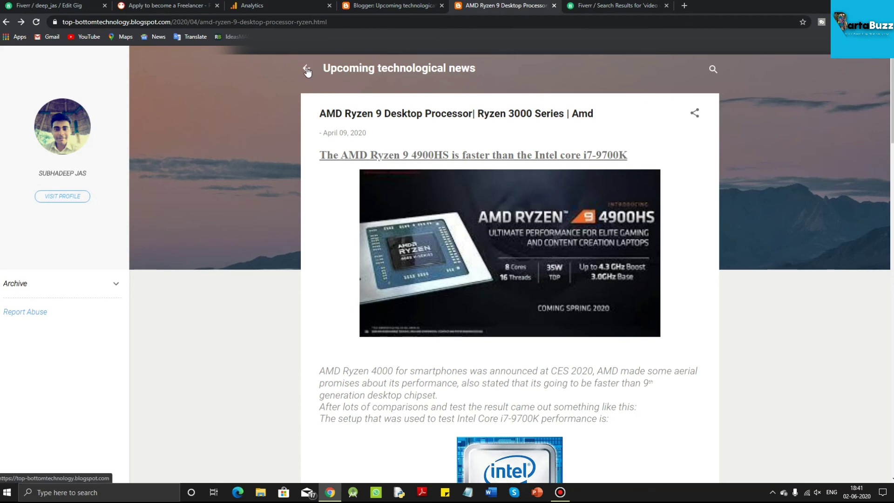
scroll(457, 241, "down", 10)
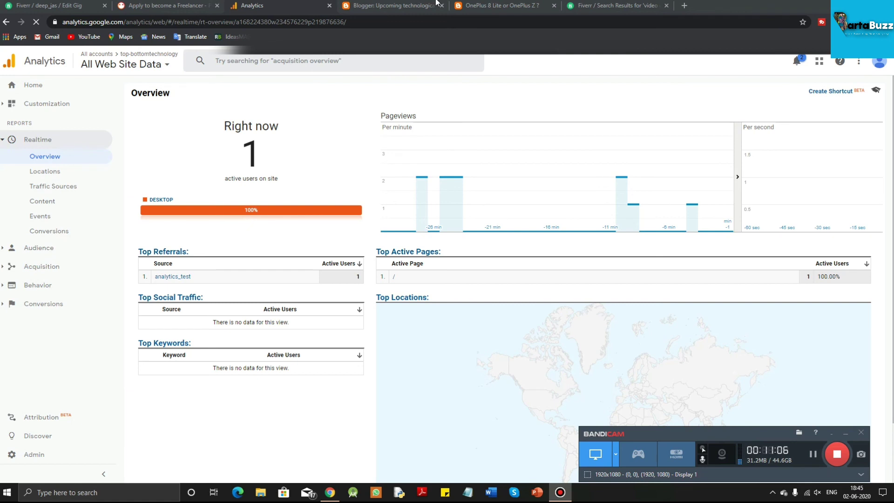
left_click(116, 276)
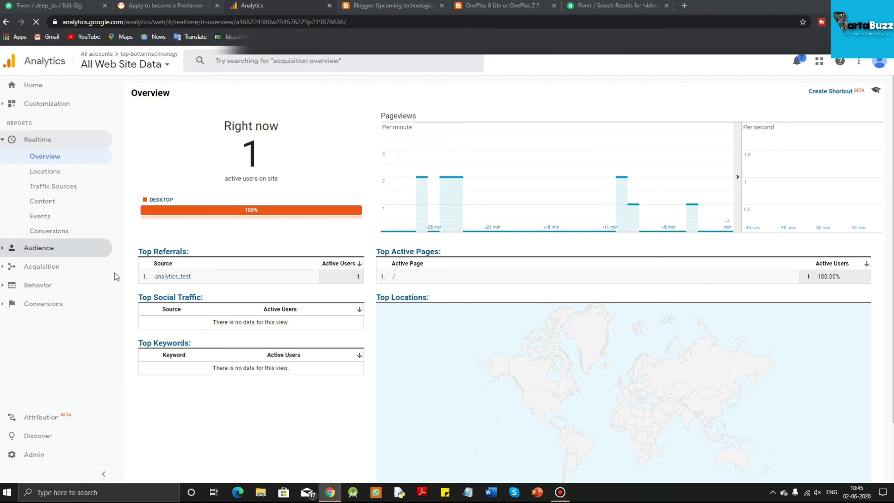